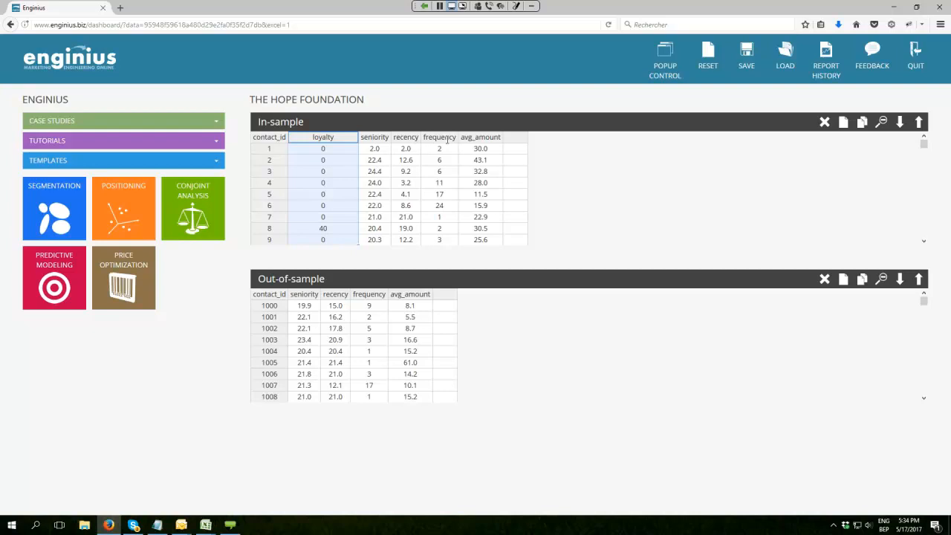
- Set up a Predictive Modeling analysis with a Discrete-continuous (0/X) target, using loyalty as the target variable
left_click(370, 160)
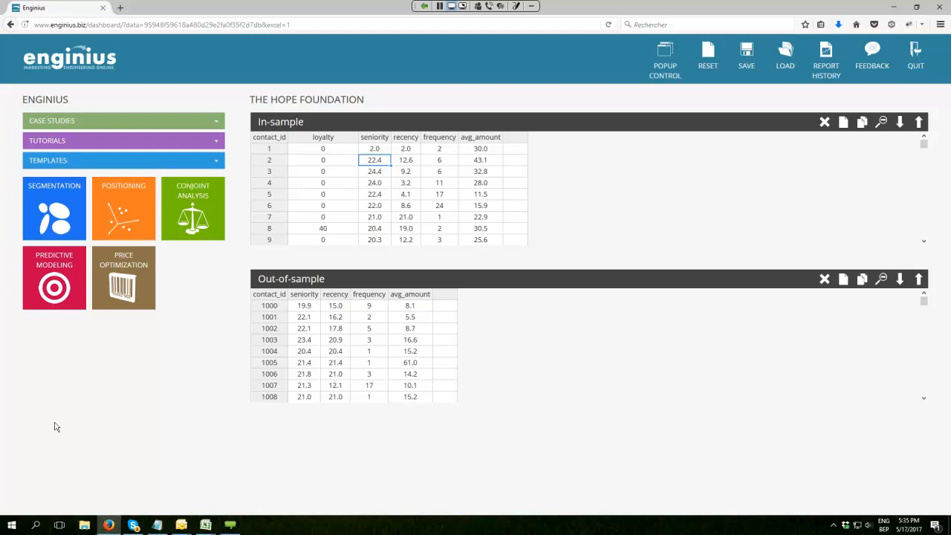
left_click(49, 284)
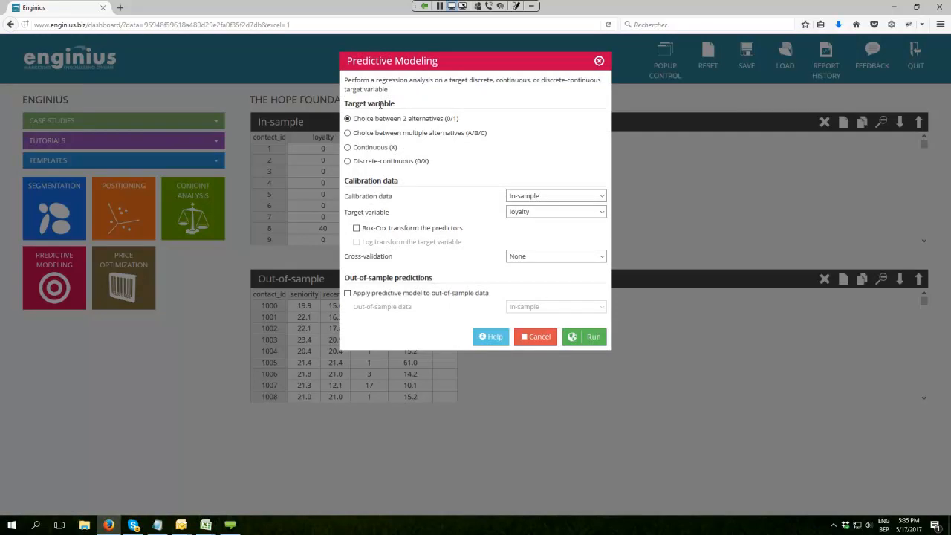
left_click(434, 135)
left_click(389, 150)
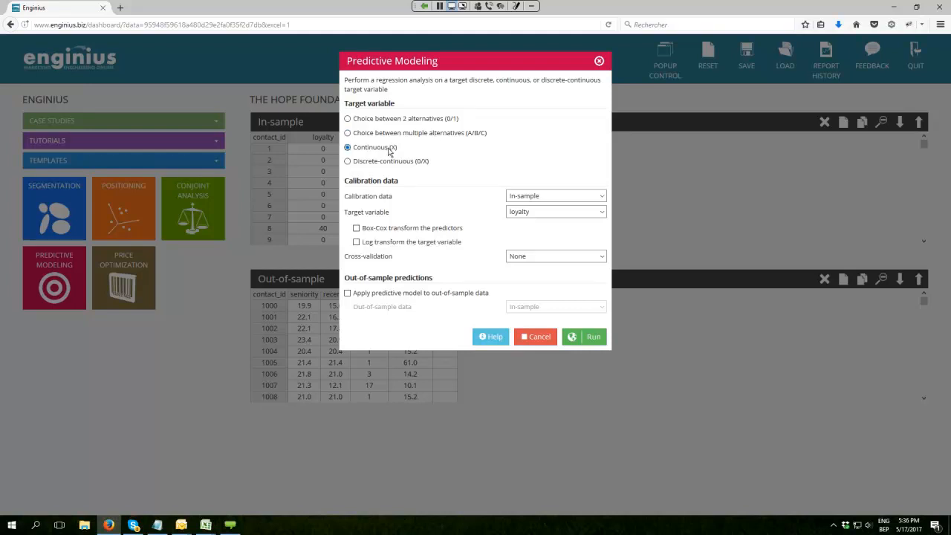
left_click(384, 165)
left_click(538, 213)
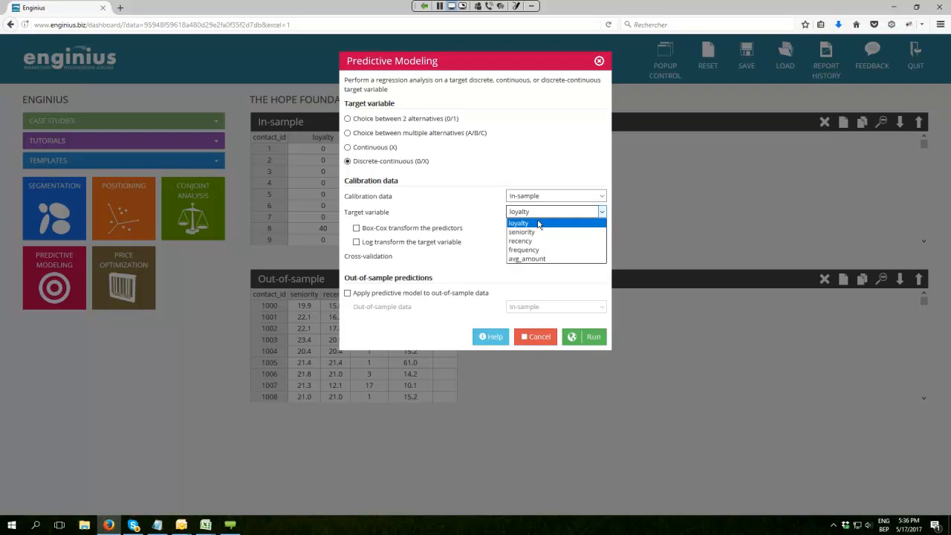
left_click(539, 224)
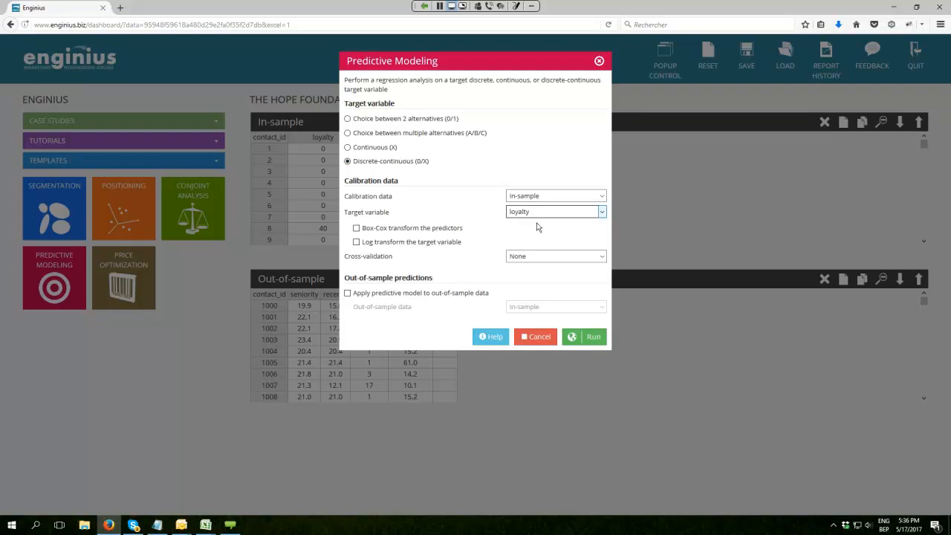
- Enable the Box-Cox transform of the predictors and log transform of the target variable, with 10-fold cross-validation
left_click(395, 230)
left_click(394, 243)
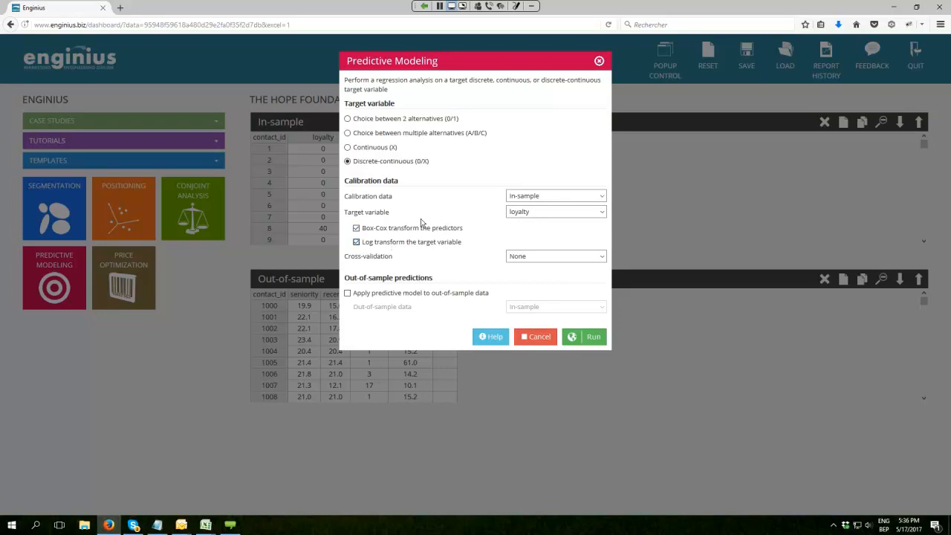
left_click(534, 261)
left_click(526, 295)
- Run the predictive model with predictions applied to the Out-of-sample data, and open the resulting report
left_click(437, 296)
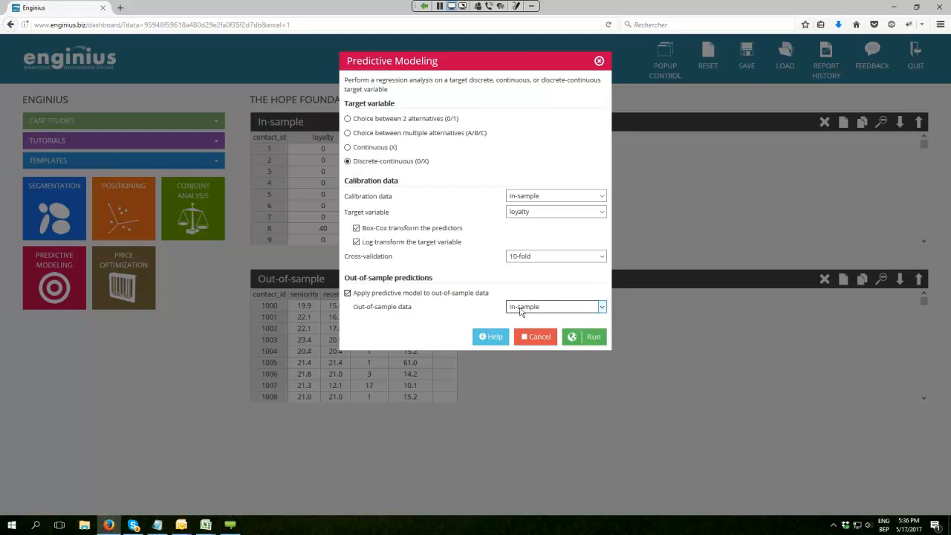
left_click(521, 310)
left_click(531, 328)
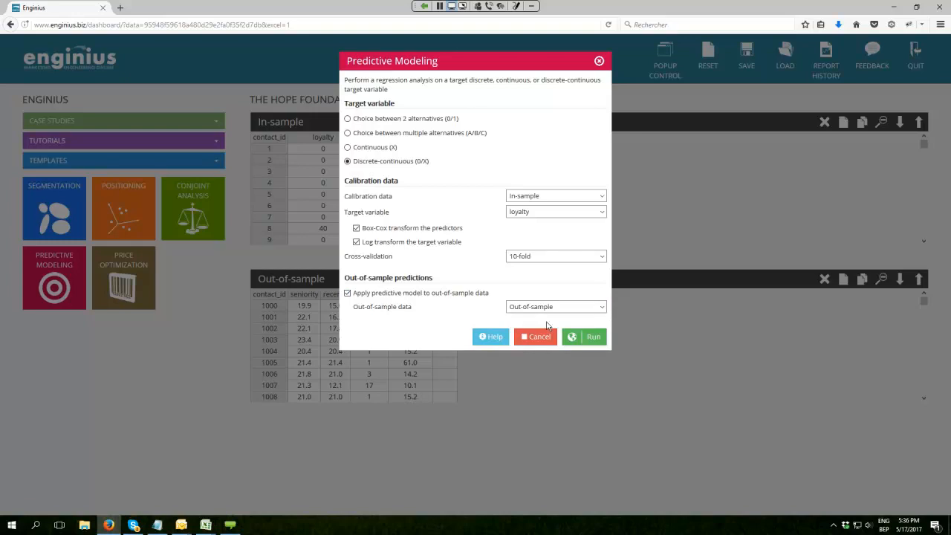
left_click(600, 338)
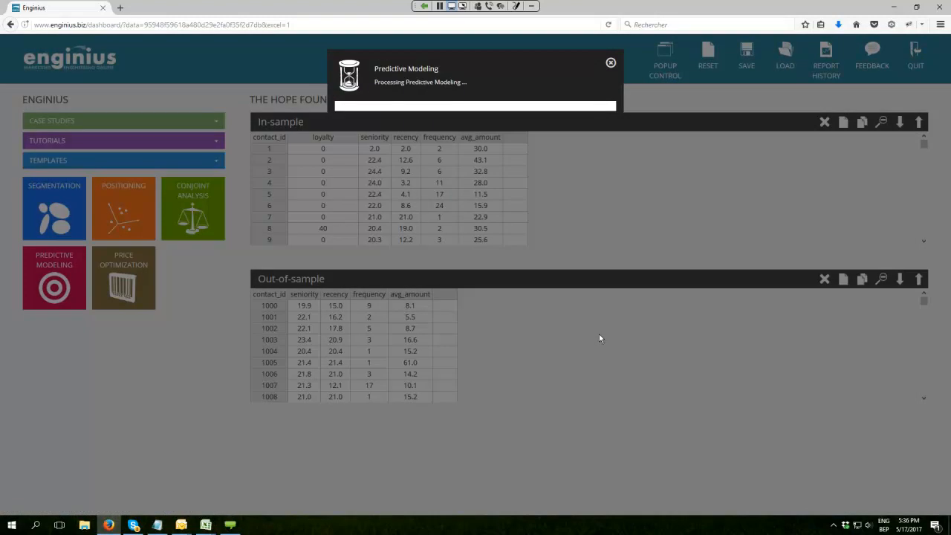
left_click(604, 130)
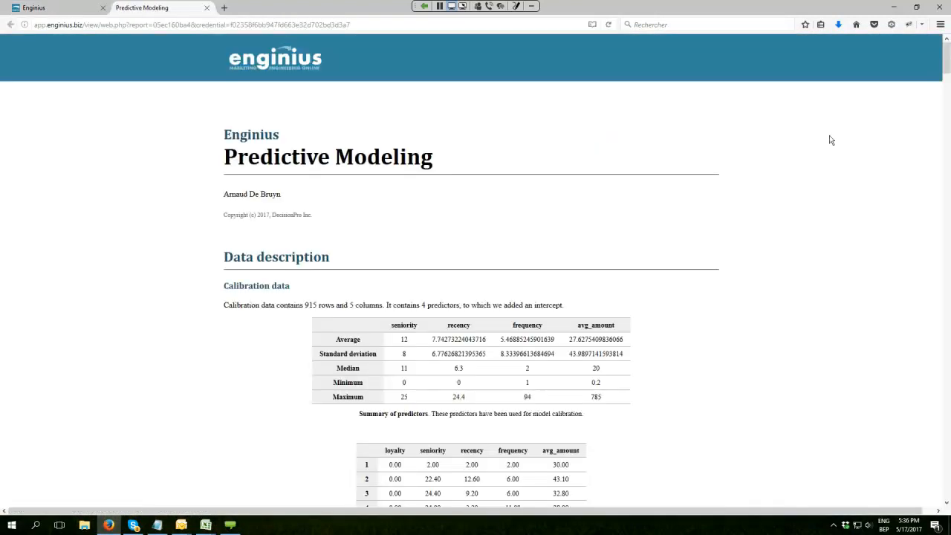
- Review the discrete model results in the report: parameters, p-values, confusion matrix, model predictions, gain chart and lift
left_click_drag(947, 53, 947, 167)
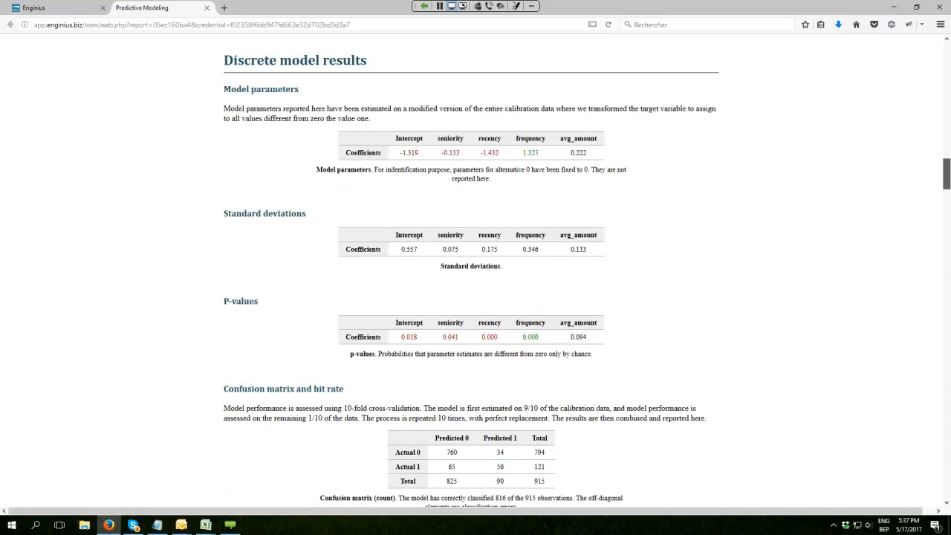
left_click_drag(947, 168, 947, 197)
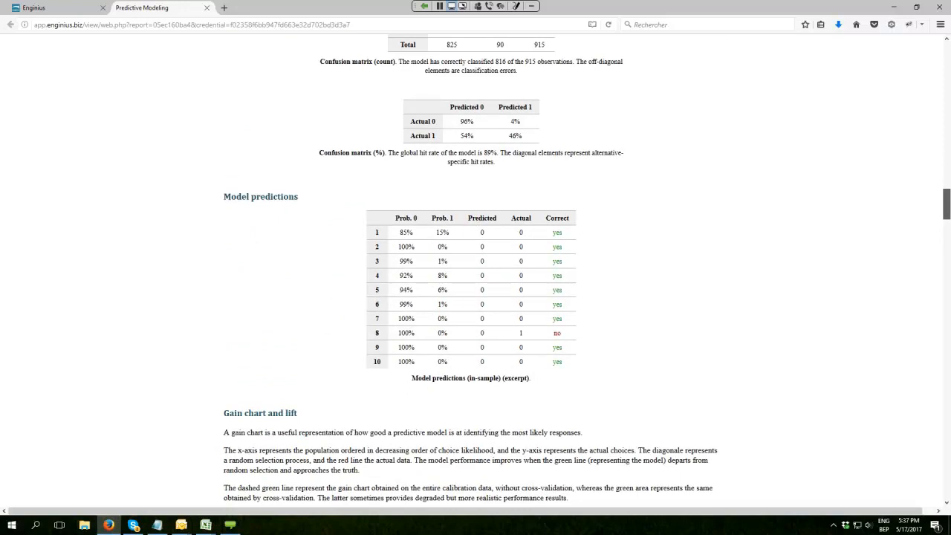
left_click_drag(947, 196, 947, 233)
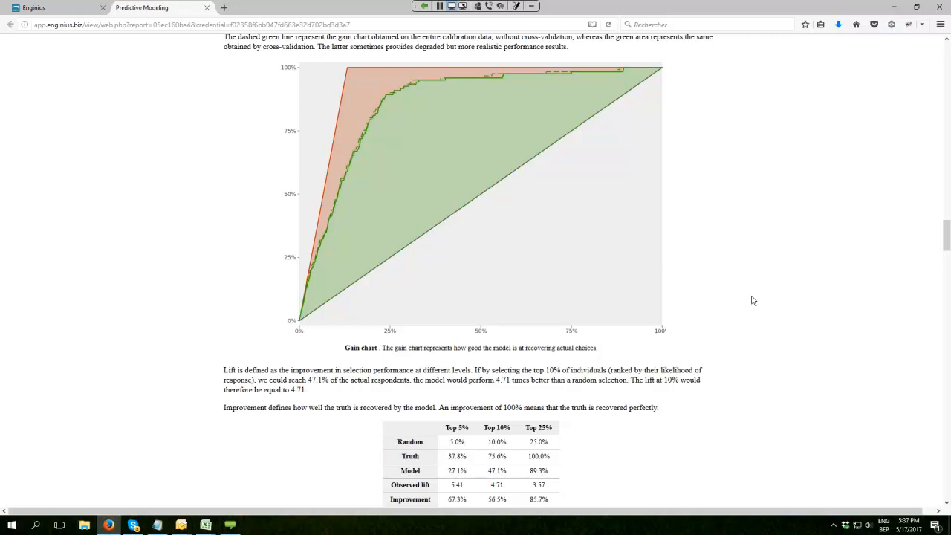
left_click_drag(946, 223, 947, 223)
scroll(947, 226, "down", 5)
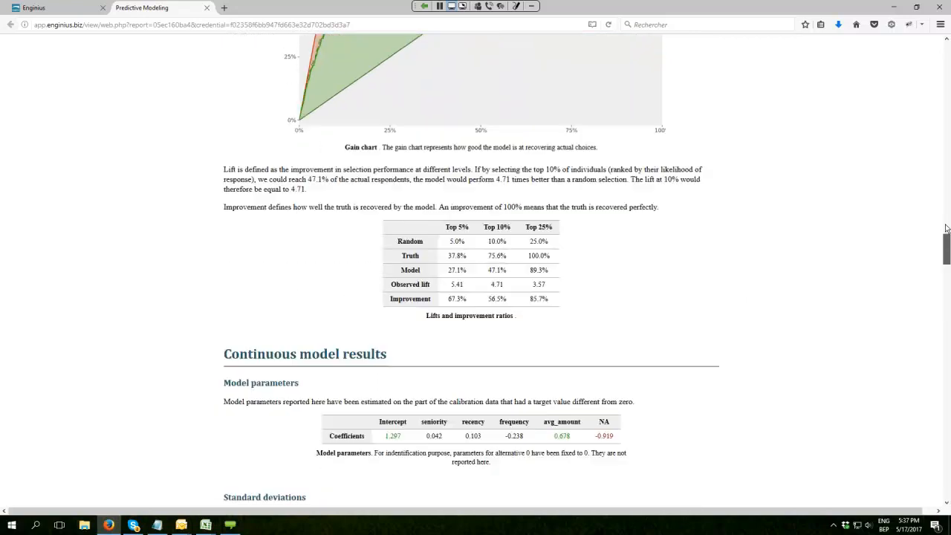
- Review the continuous model's parameters, statistics, prediction accuracy and gain chart, through to the discrete-continuous model's gain chart
left_click_drag(947, 228, 948, 262)
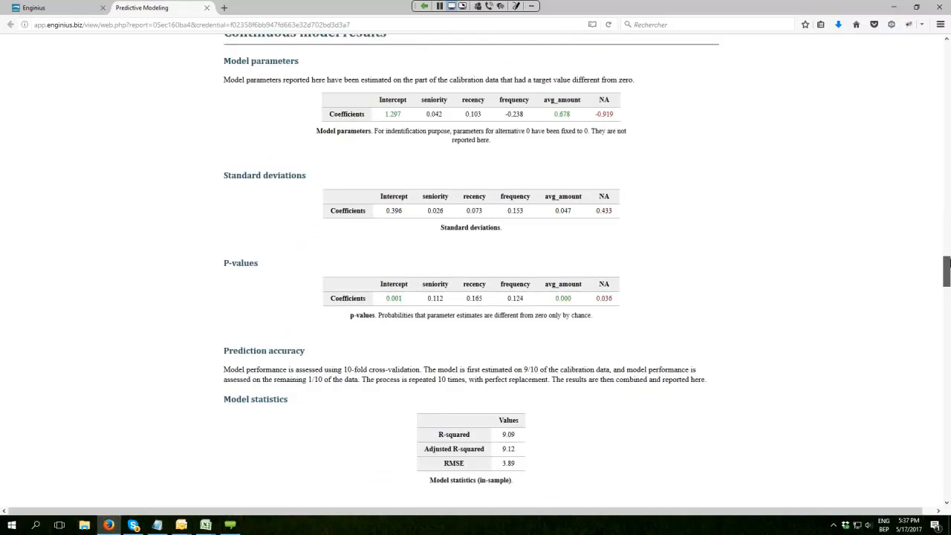
scroll(948, 262, "down", 5)
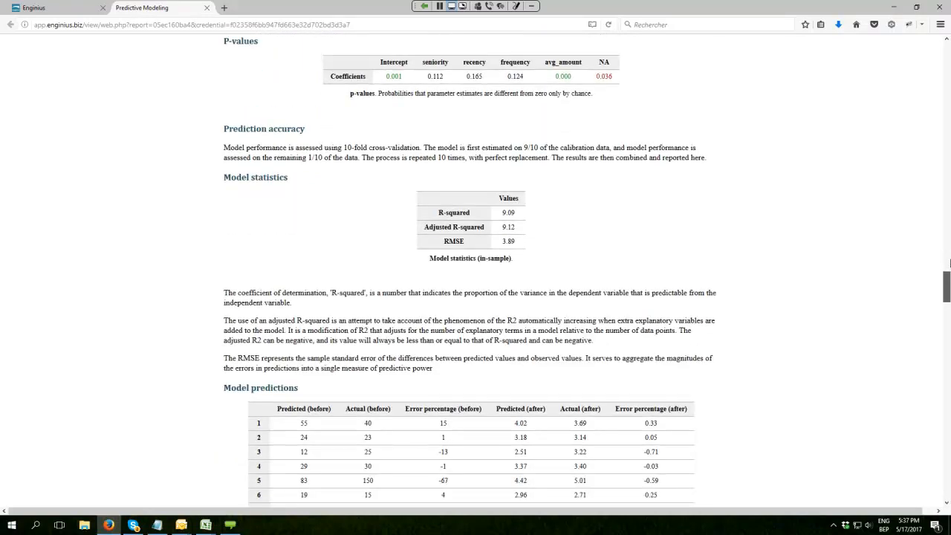
scroll(948, 261, "down", 8)
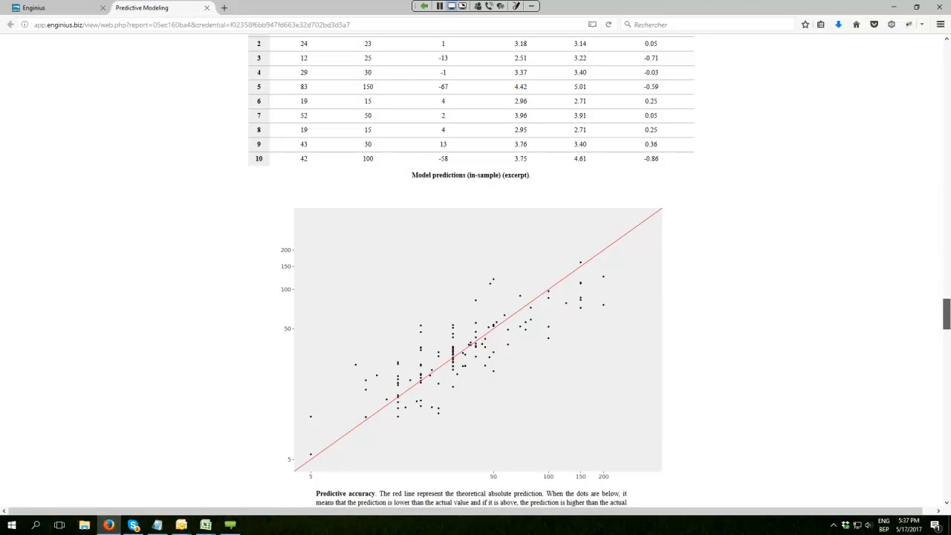
scroll(949, 312, "down", 2)
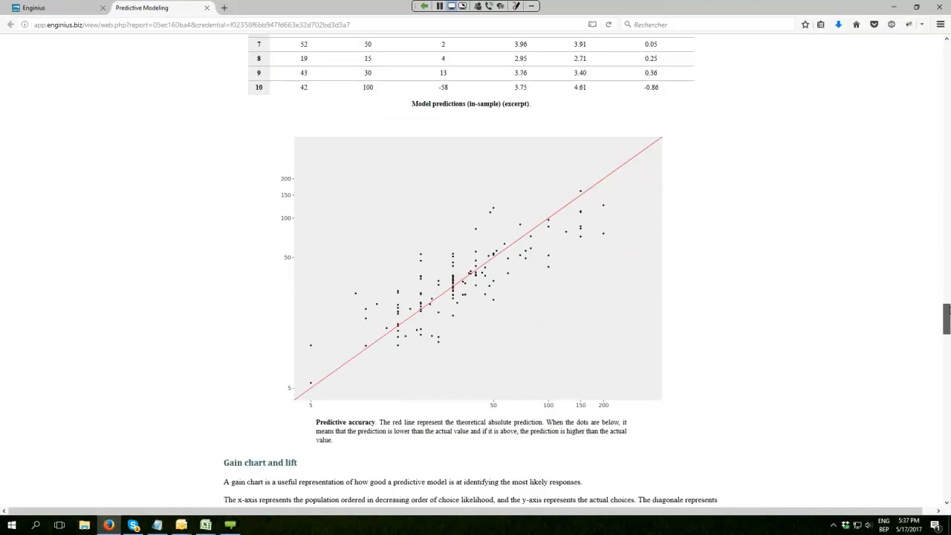
scroll(948, 312, "down", 8)
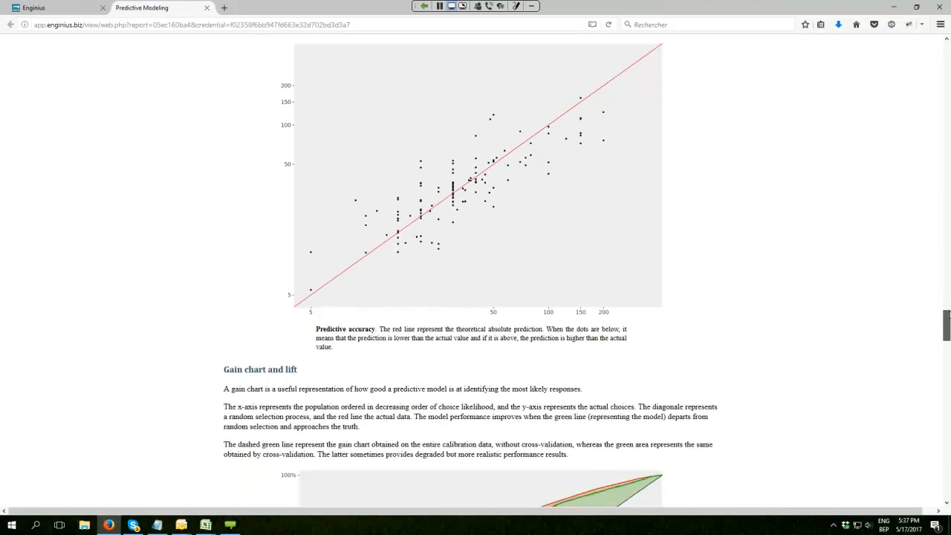
scroll(950, 314, "down", 15)
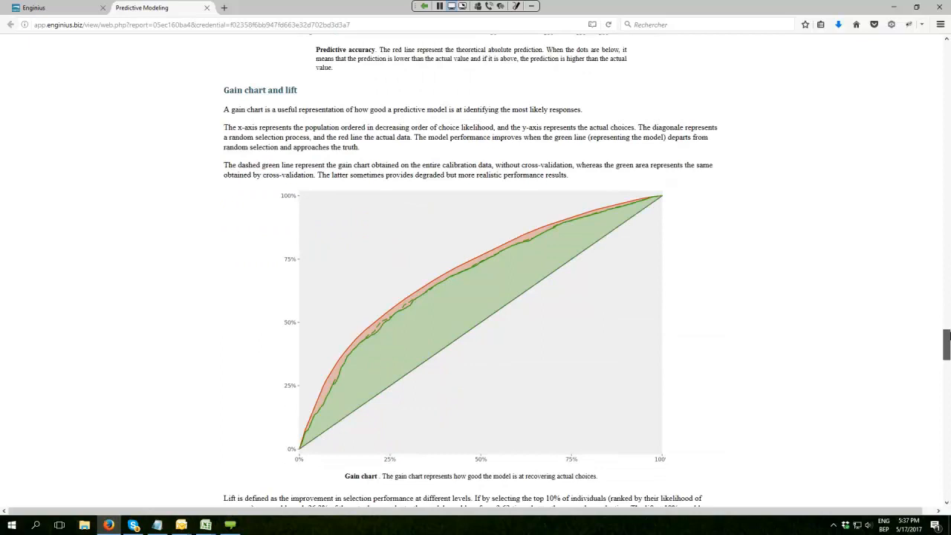
scroll(949, 314, "down", 5)
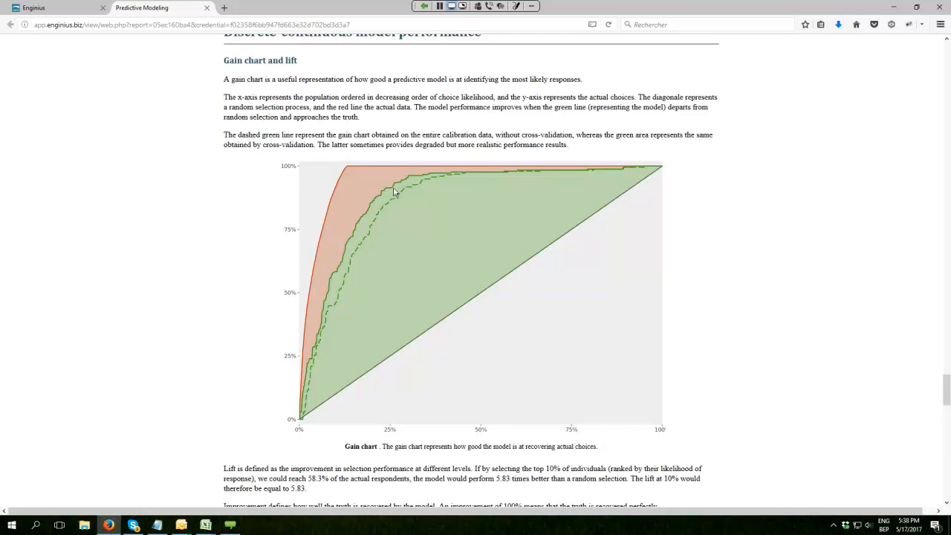
- Examine the out-of-sample predictions table, its gain chart and the lift table at the end of the report
left_click_drag(946, 385, 948, 415)
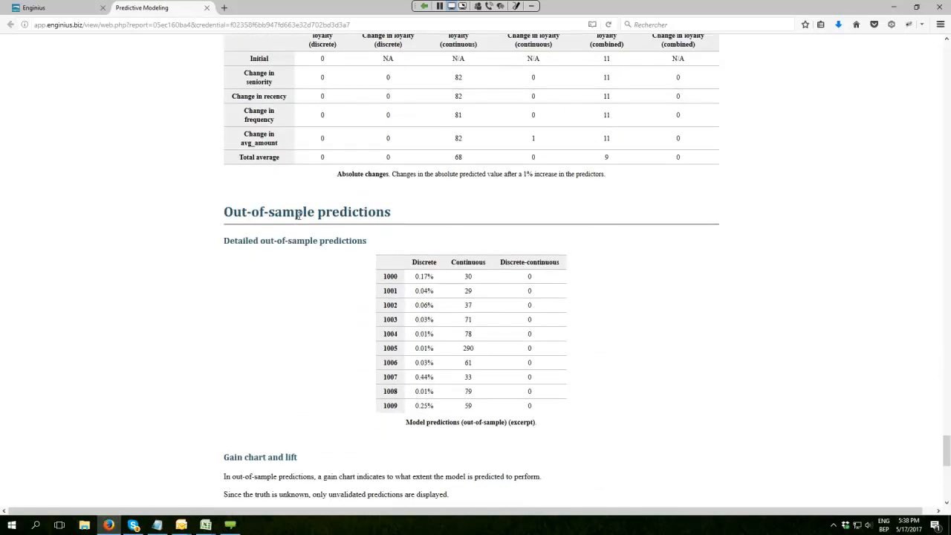
left_click_drag(947, 439, 948, 449)
scroll(947, 449, "down", 2)
scroll(948, 449, "down", 2)
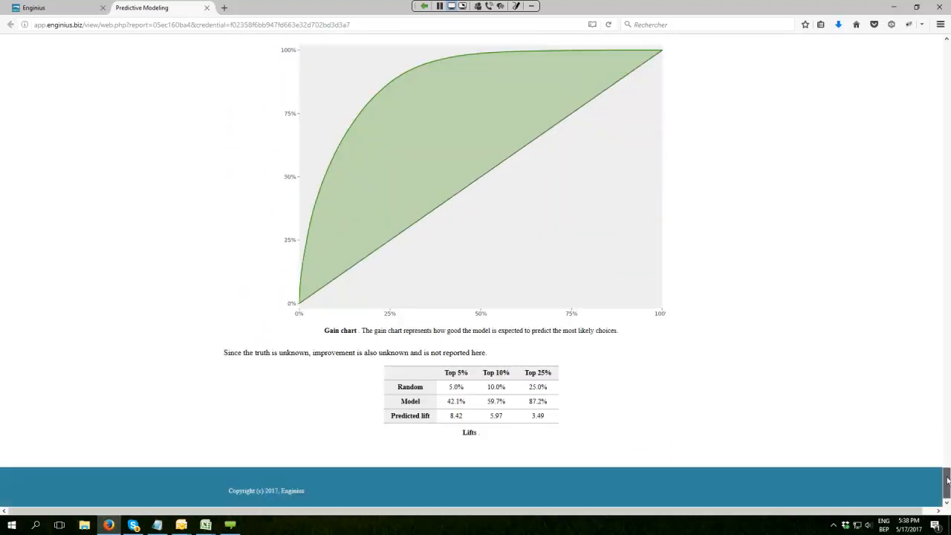